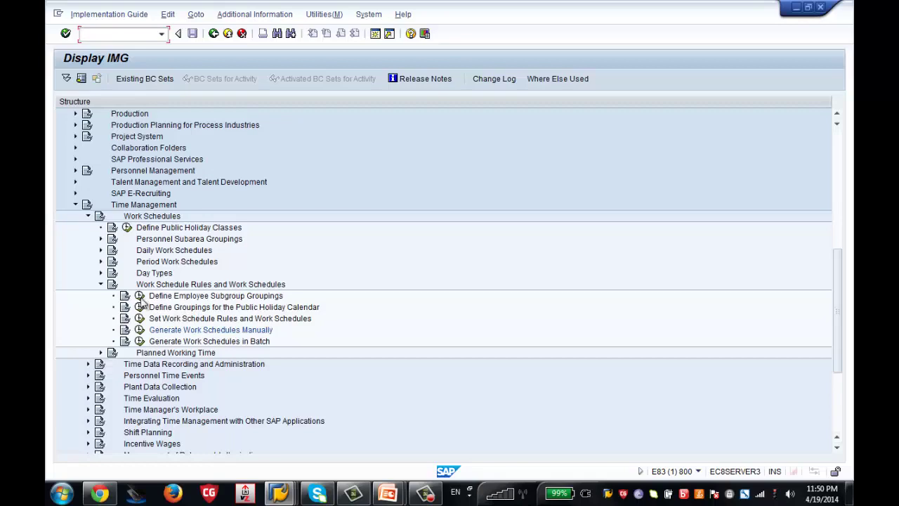
- Open the Define Employee Subgroup Grouping activity, review the Zenith work schedule grouping entry and return to the activity list
left_click(139, 297)
left_click_drag(235, 115, 436, 106)
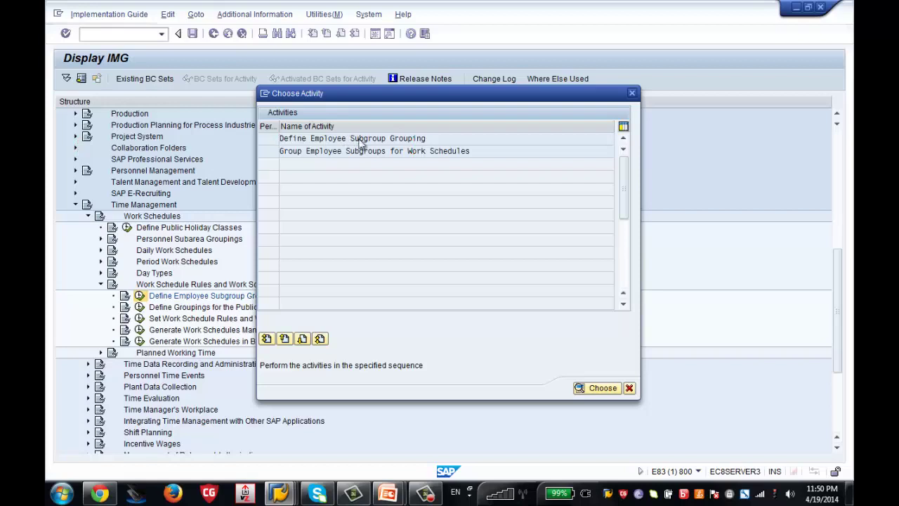
double_click(361, 141)
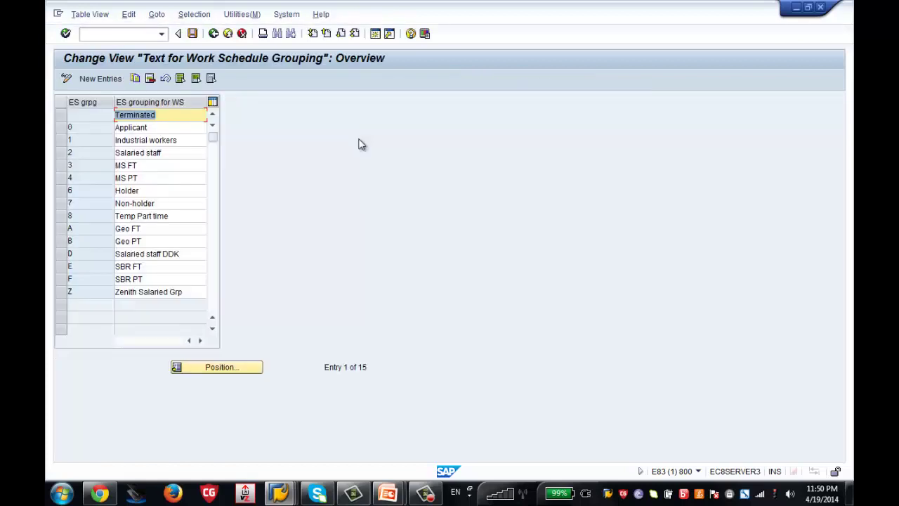
left_click(67, 297)
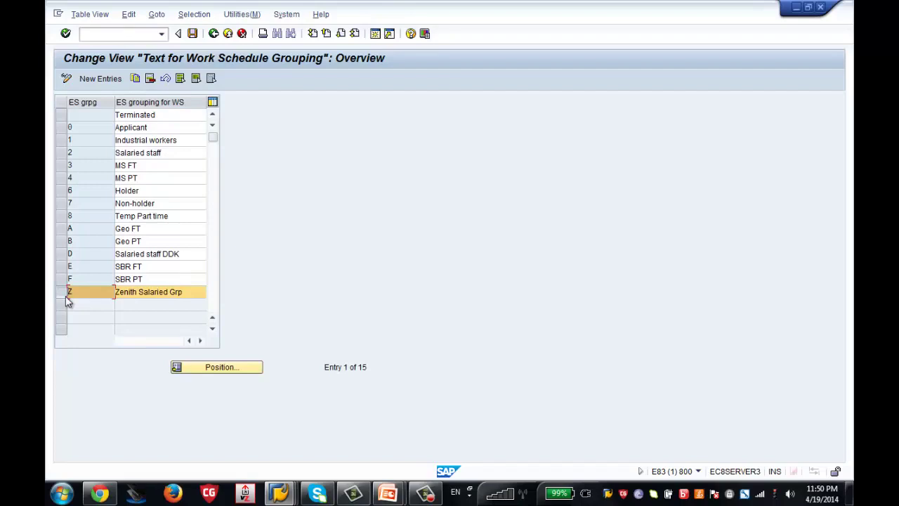
left_click(214, 34)
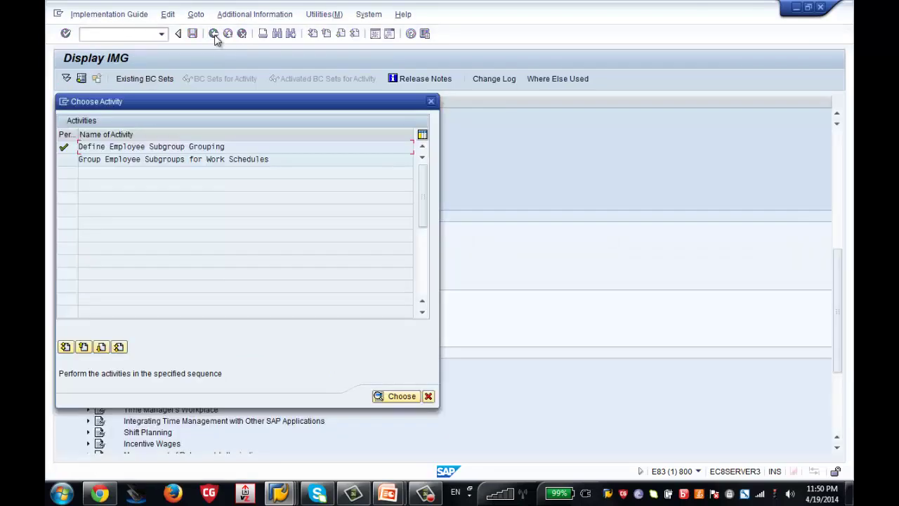
- Open the Group Employee Subgroups for Work Schedules activity with country grouping 10 (USA)
double_click(200, 161)
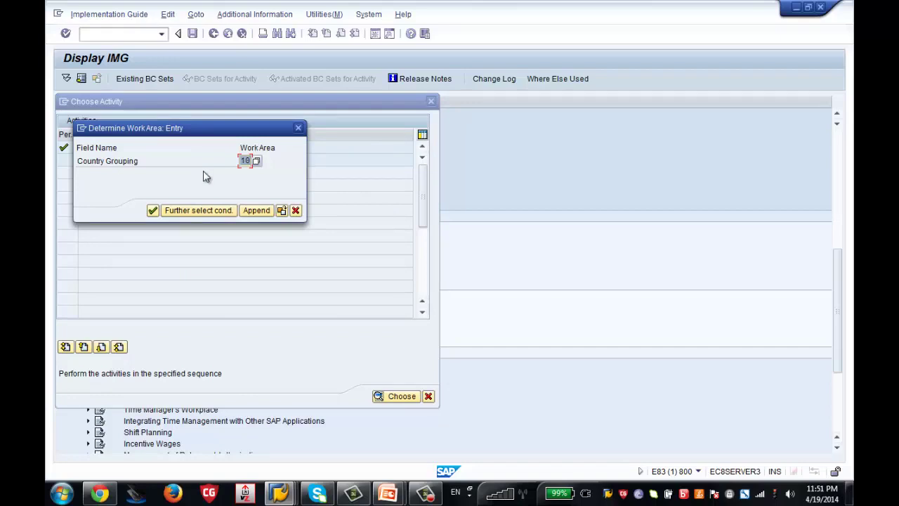
left_click(255, 161)
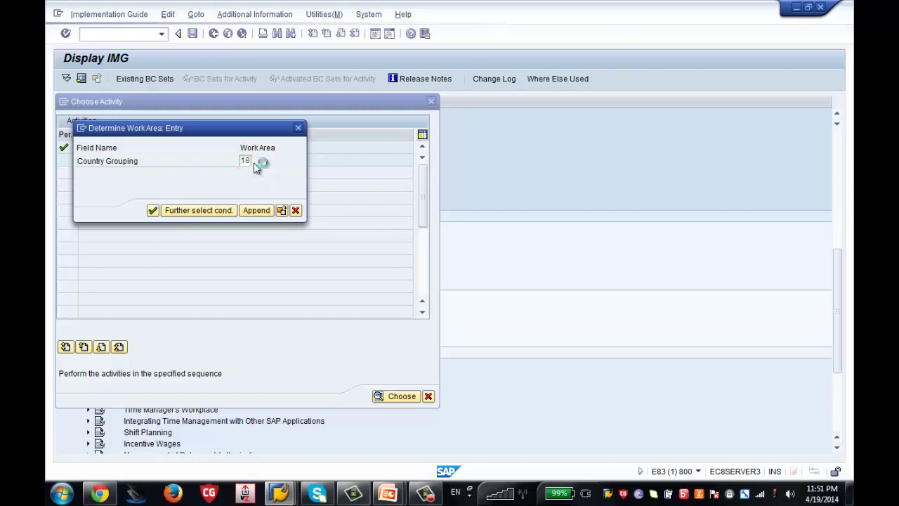
left_click_drag(263, 149, 488, 61)
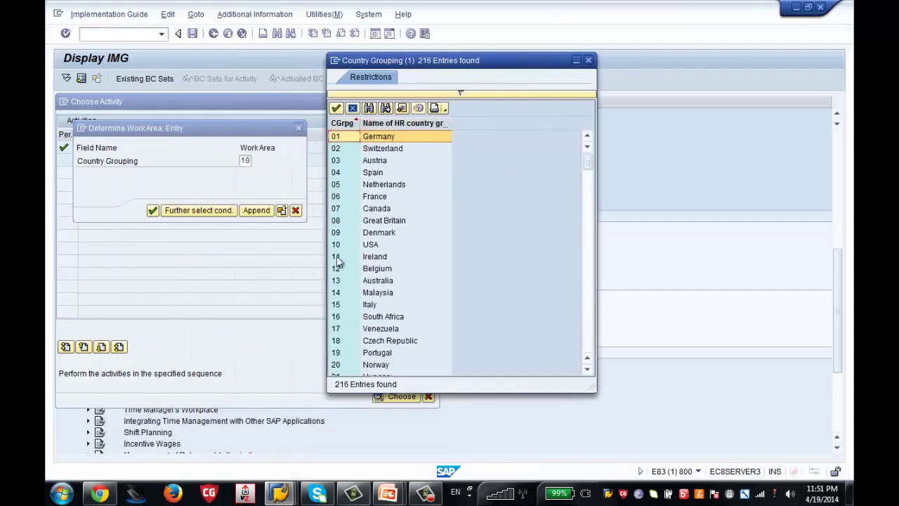
double_click(369, 246)
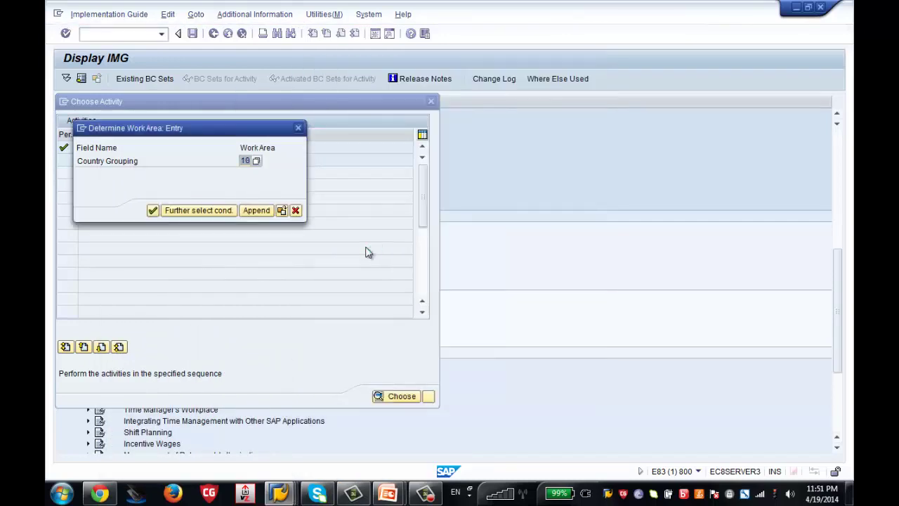
left_click(153, 210)
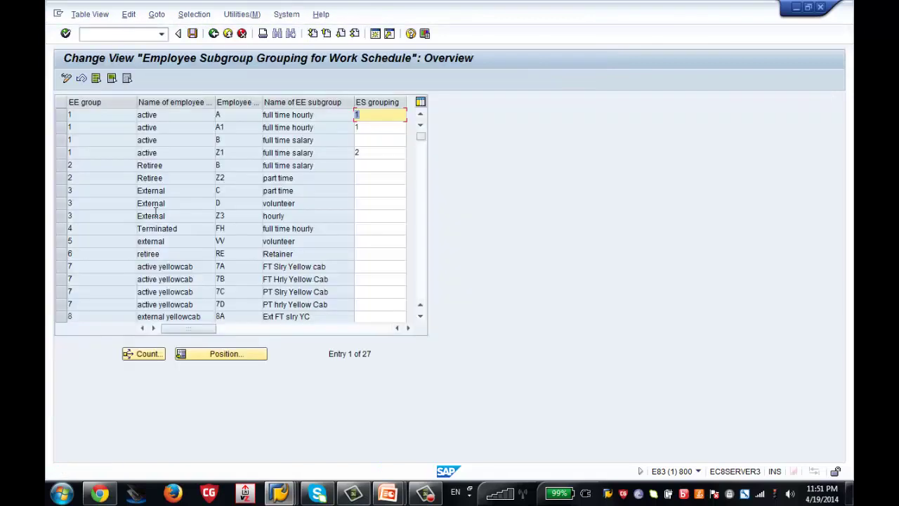
- Check the ES grouping assigned to the Zenith Hourly and Zenith Salaried subgroups and close the employee subgroup activities
left_click(420, 269)
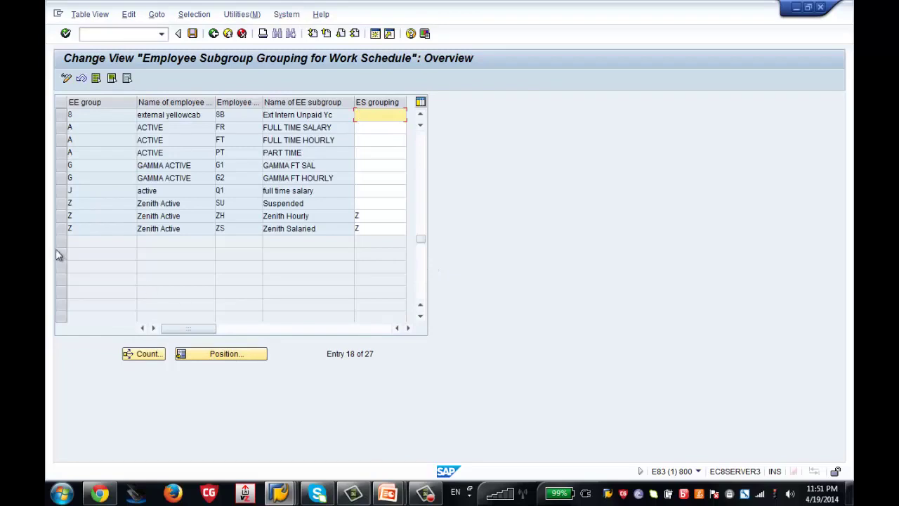
left_click(64, 226)
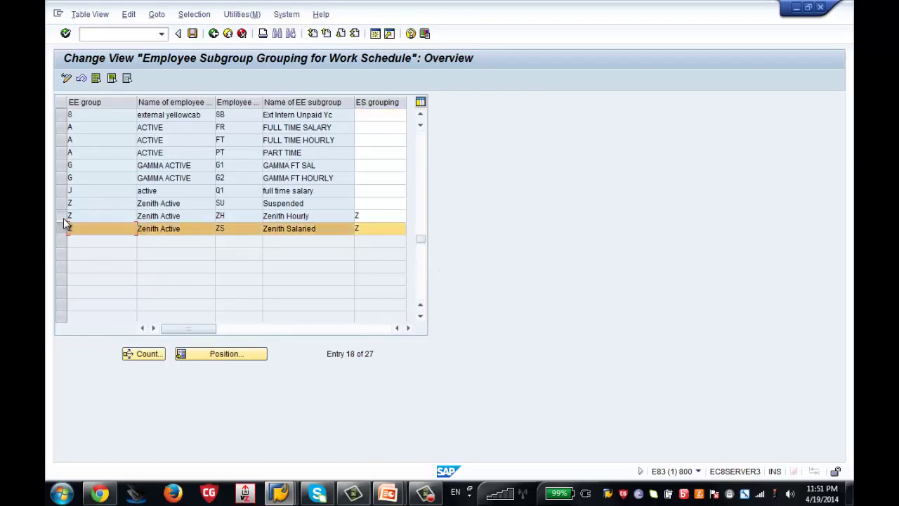
left_click(63, 217)
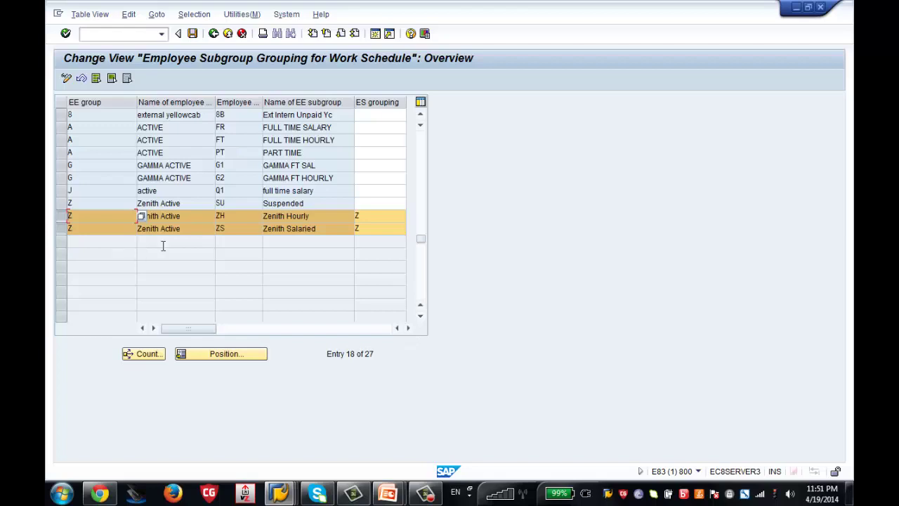
left_click(367, 218)
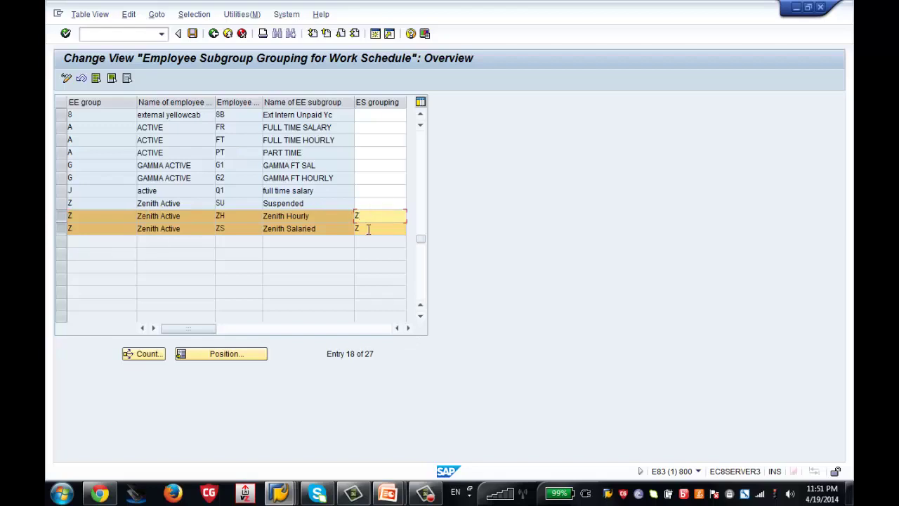
left_click(368, 228)
left_click(372, 215)
left_click(196, 38)
left_click(214, 36)
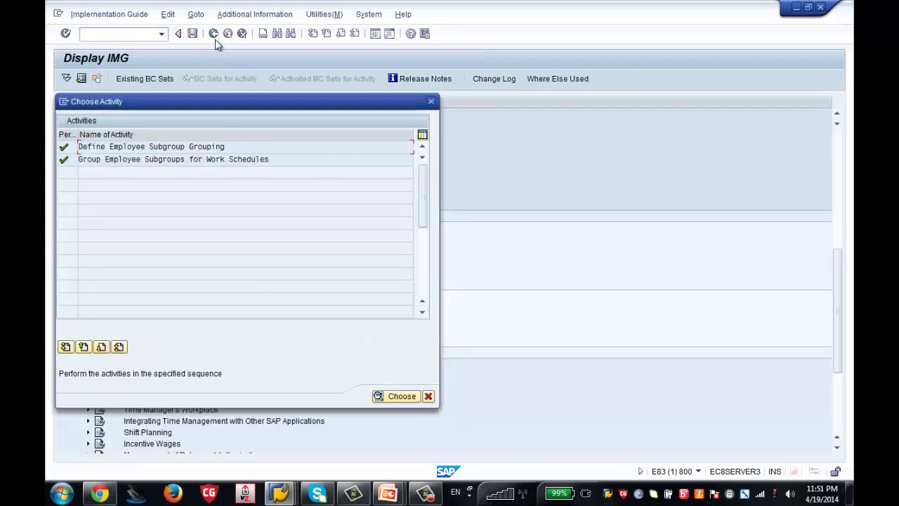
left_click(431, 101)
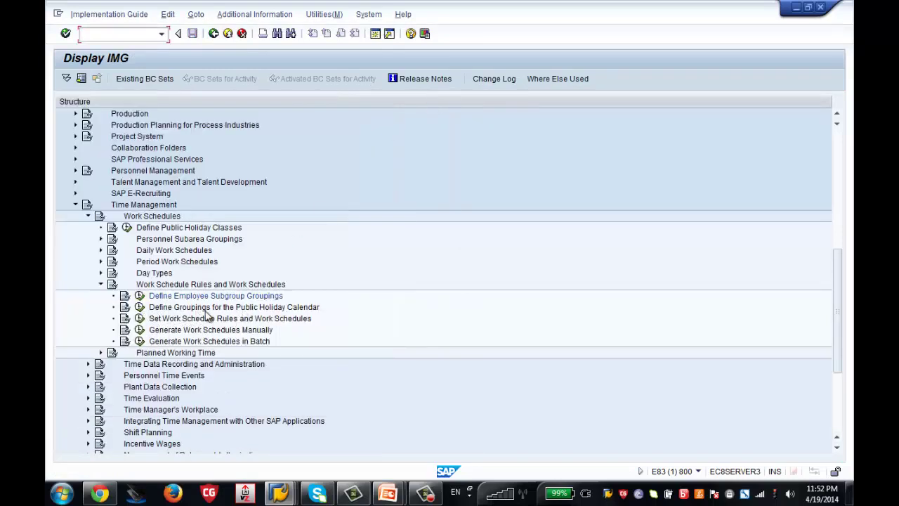
- Open Define Groupings for the Public Holiday Calendar, check the holiday calendars assigned to Zenith Chicago and Zenith Houston, and return to the guide
left_click(139, 307)
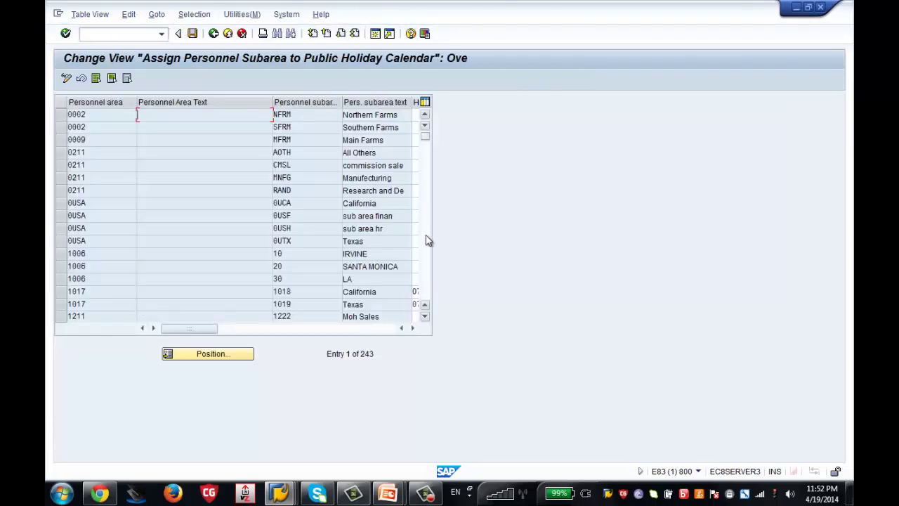
left_click(426, 237)
left_click(426, 237)
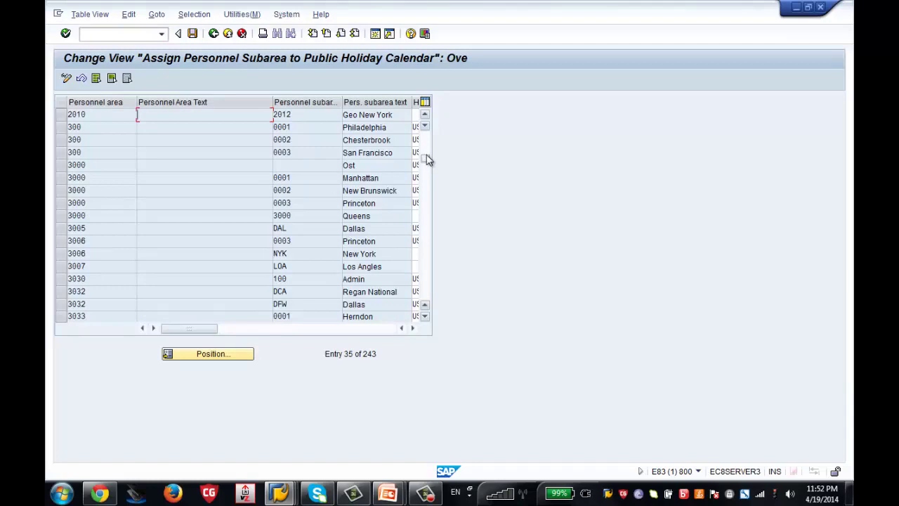
left_click_drag(426, 159, 425, 296)
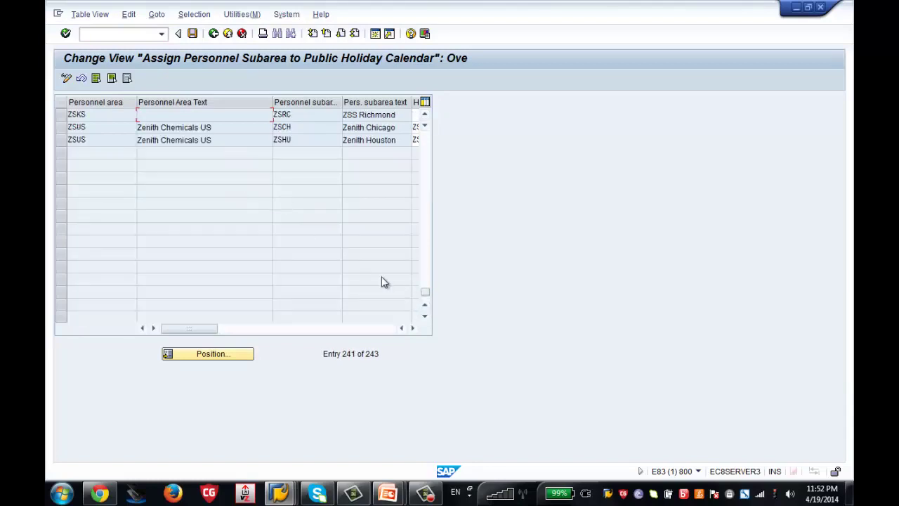
left_click(411, 327)
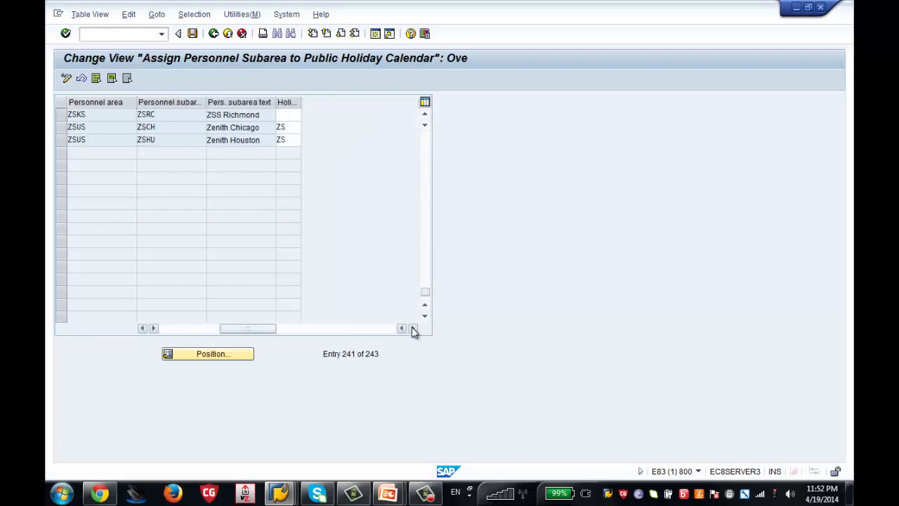
left_click(288, 129)
left_click(289, 140)
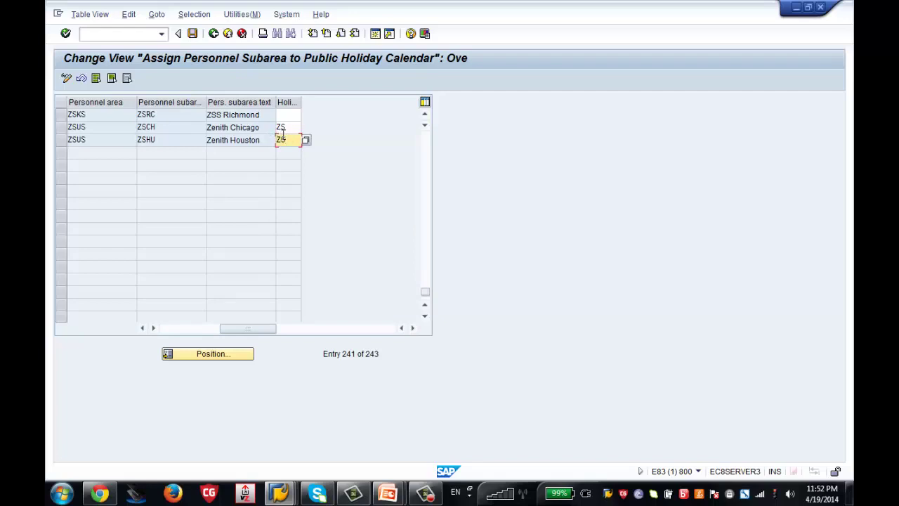
double_click(280, 141)
left_click(194, 35)
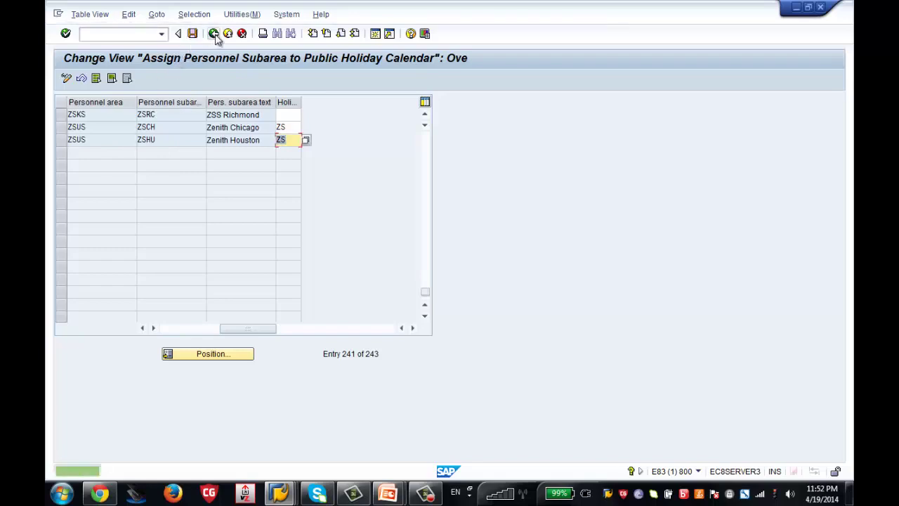
left_click(215, 35)
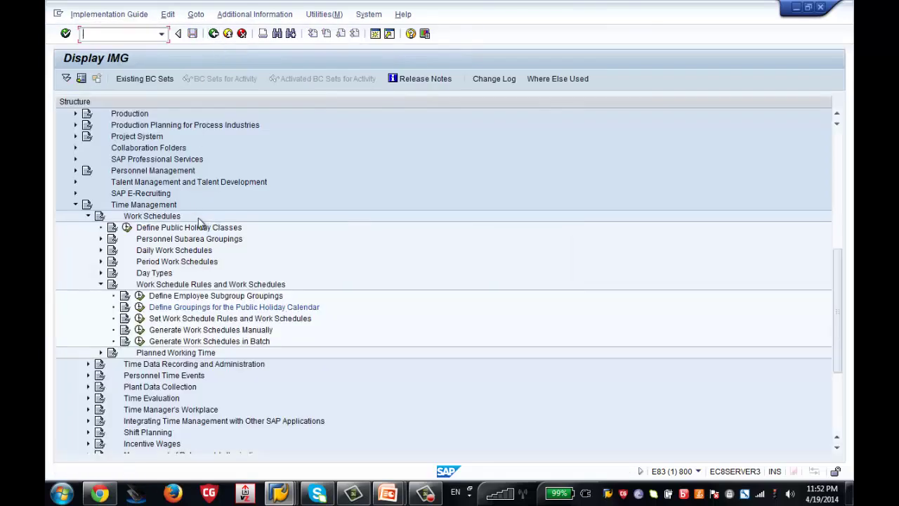
- Open the Set Work Schedule Rules and Work Schedules activity
left_click(140, 319)
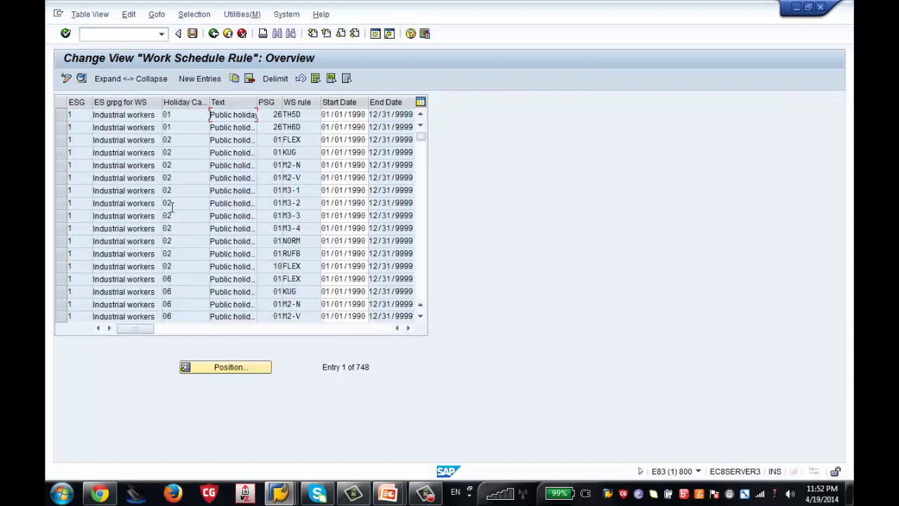
left_click(203, 81)
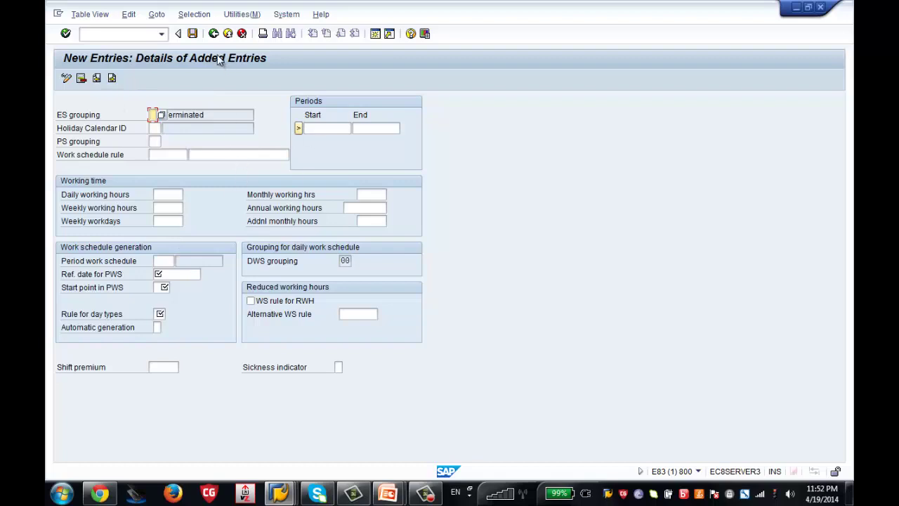
left_click(214, 33)
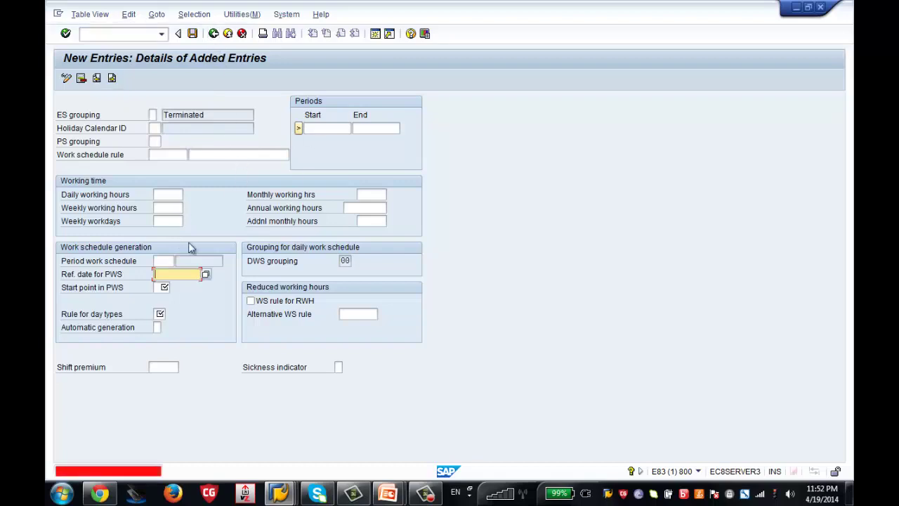
left_click(243, 33)
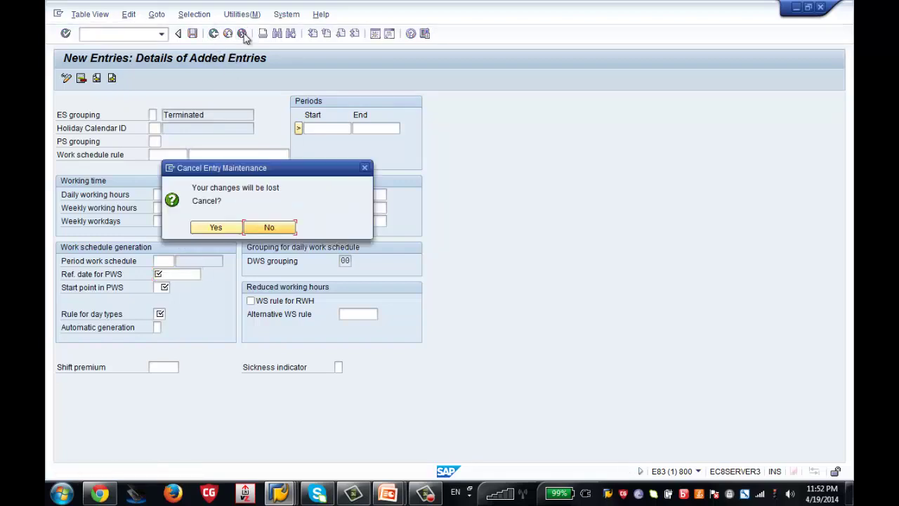
left_click(225, 225)
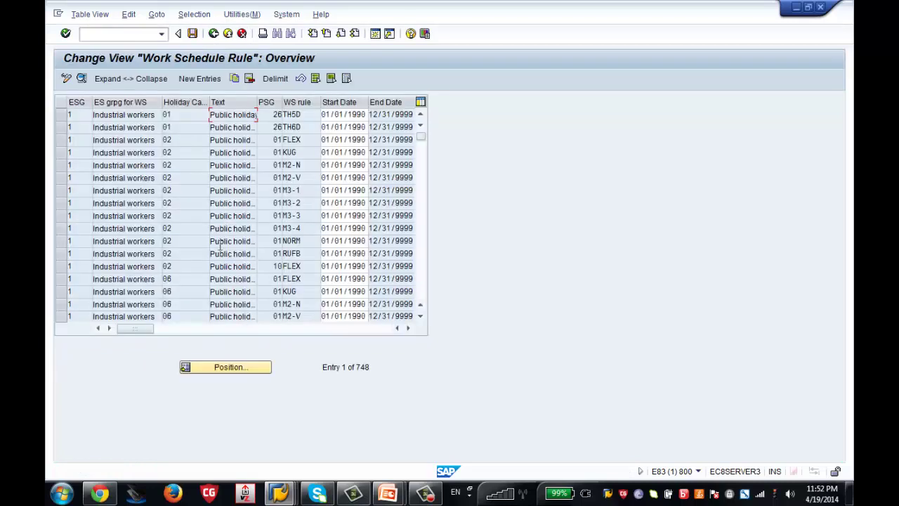
- Position the work schedule rule list at ES grouping Z and open the details of the ZDAILYWS rule
left_click(228, 368)
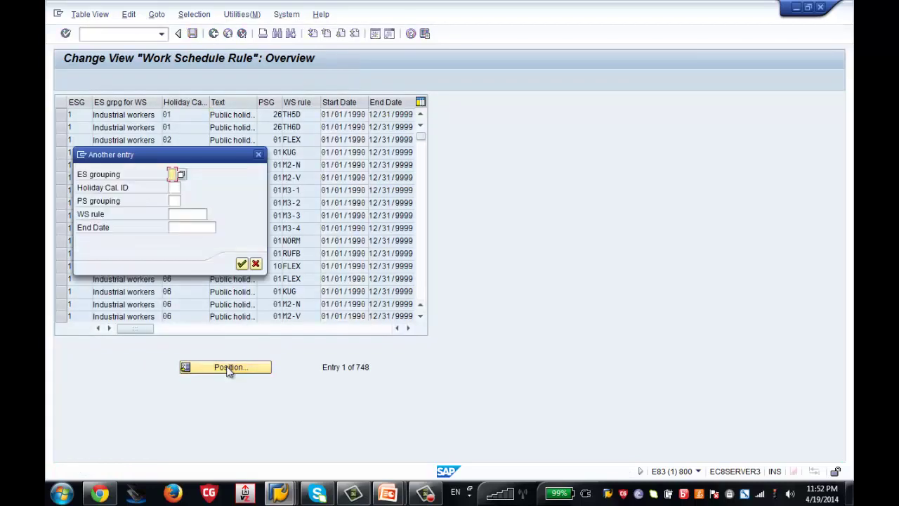
key("Return")
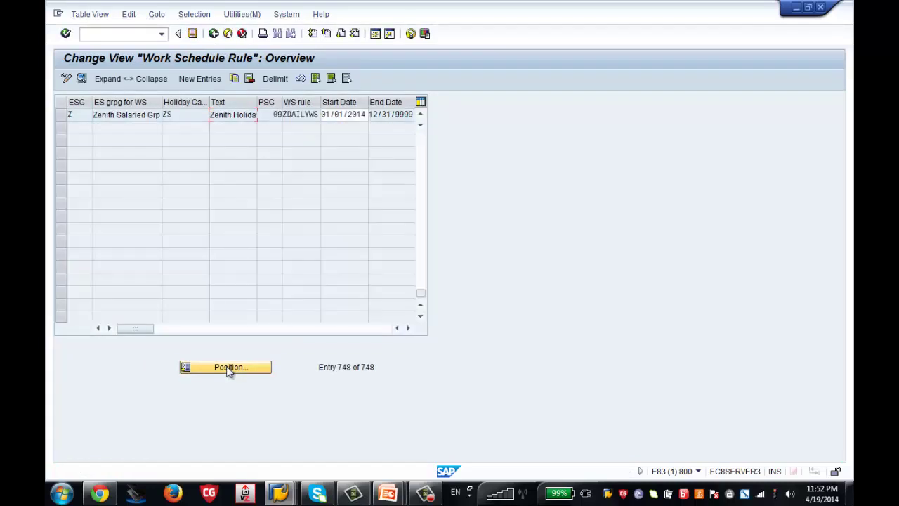
left_click(64, 114)
left_click(80, 78)
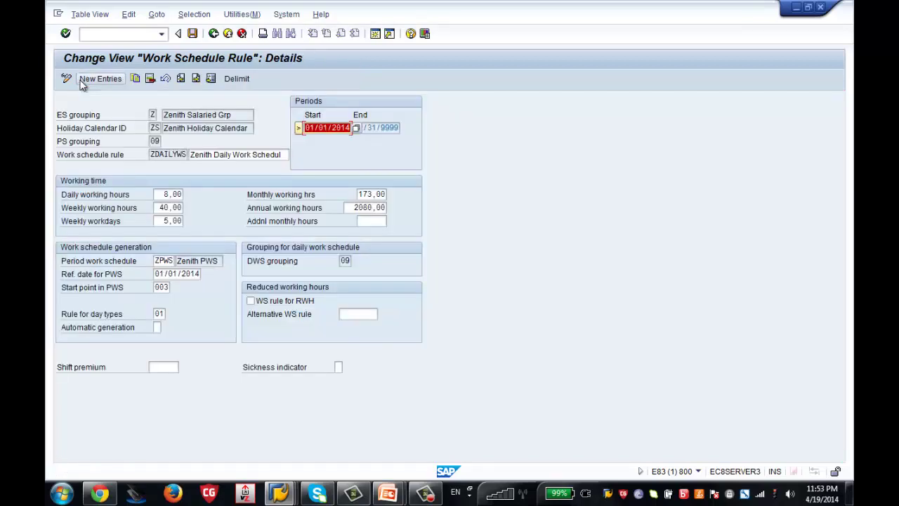
- Examine the rule's ES grouping, holiday calendar ID, PS grouping, and work schedule rule code and description
left_click(154, 114)
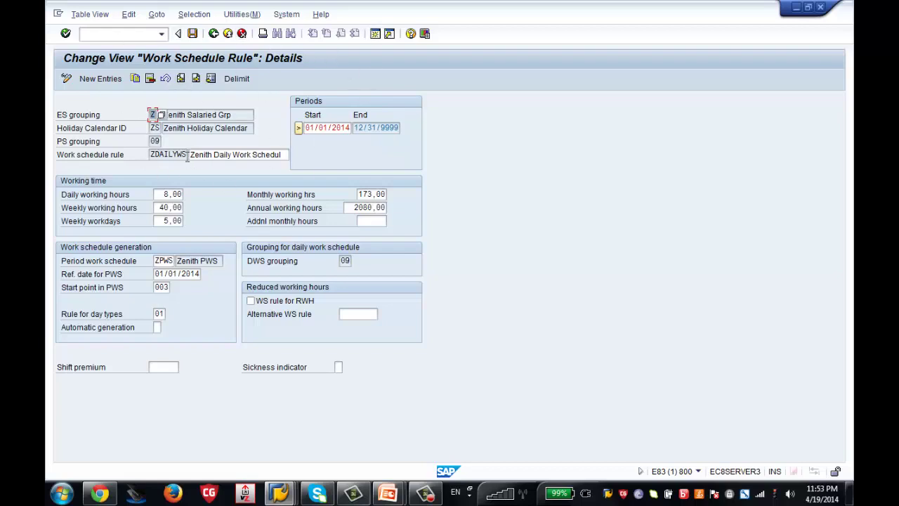
left_click(154, 128)
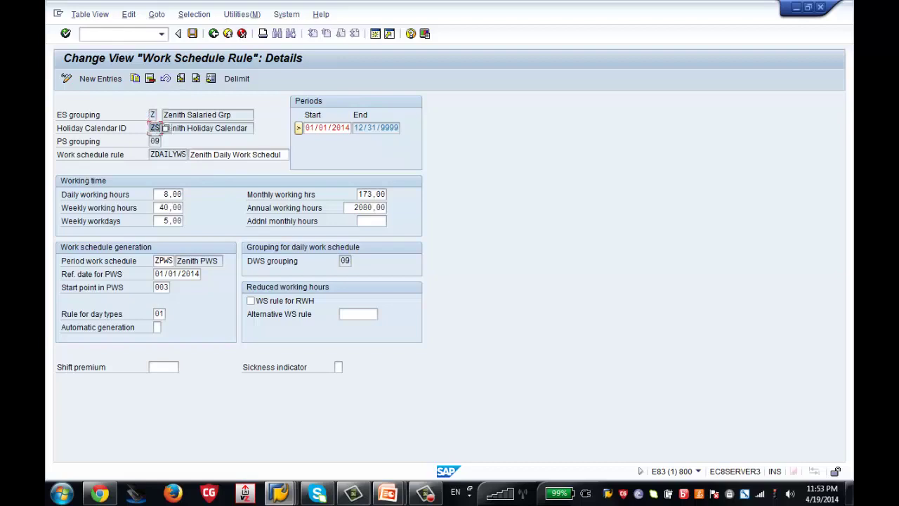
left_click(154, 141)
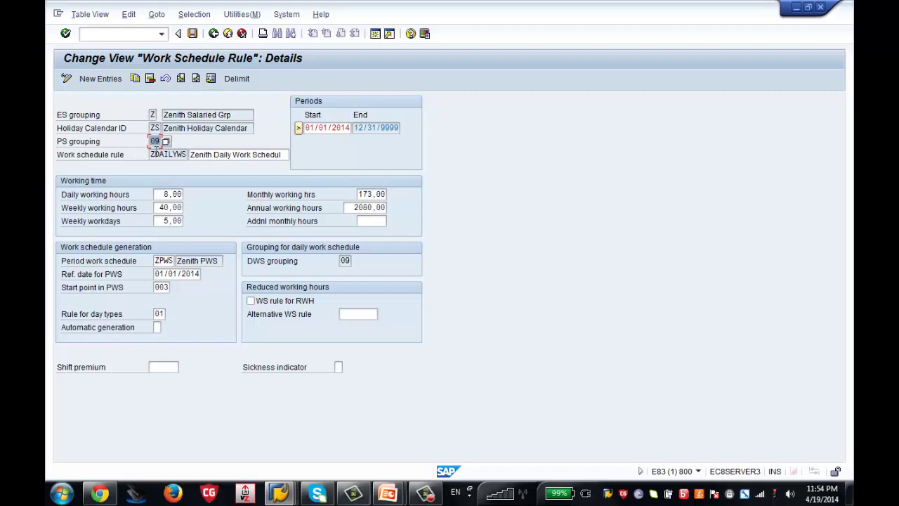
left_click_drag(151, 154, 187, 155)
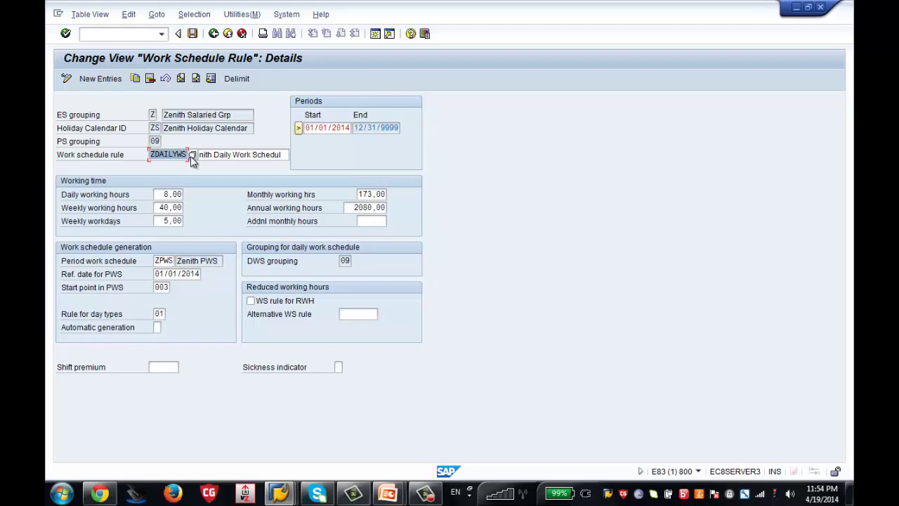
left_click(252, 155)
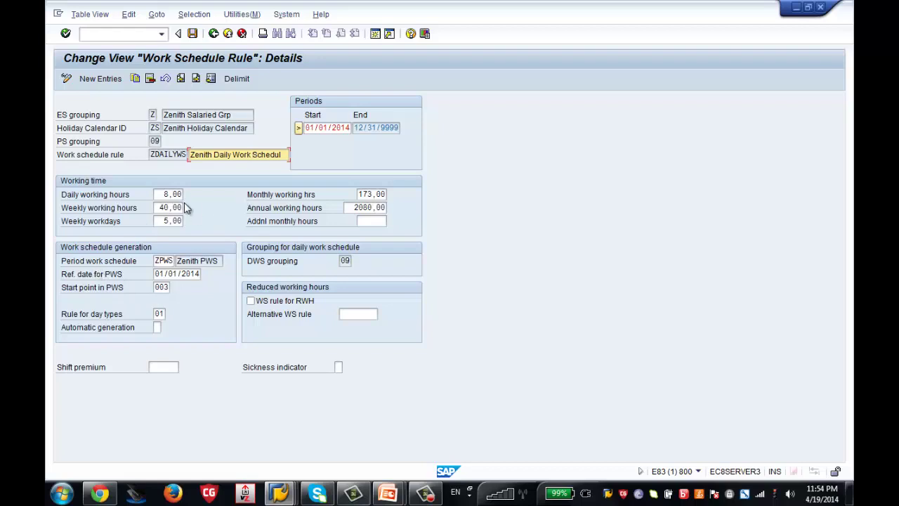
- Examine the ZDAILYWS rule's period work schedule, reference date for PWS, and start point in PWS
left_click(168, 260)
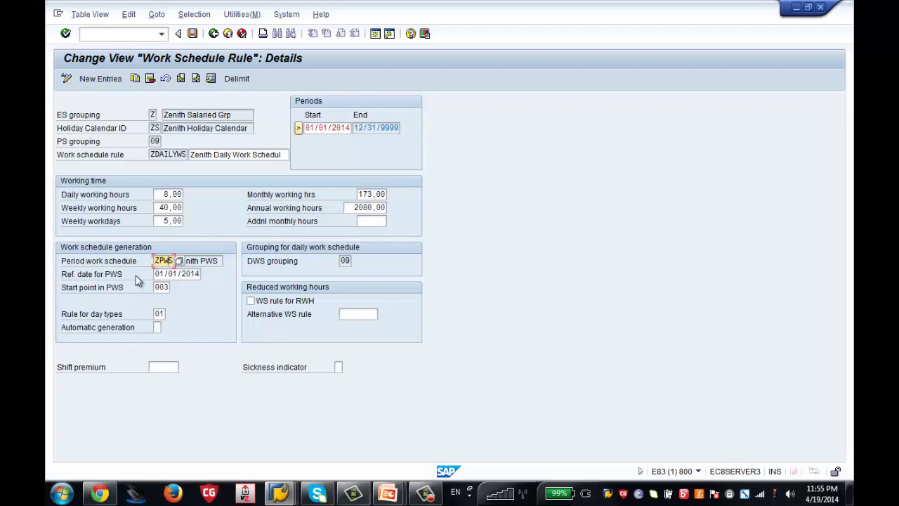
left_click(104, 276)
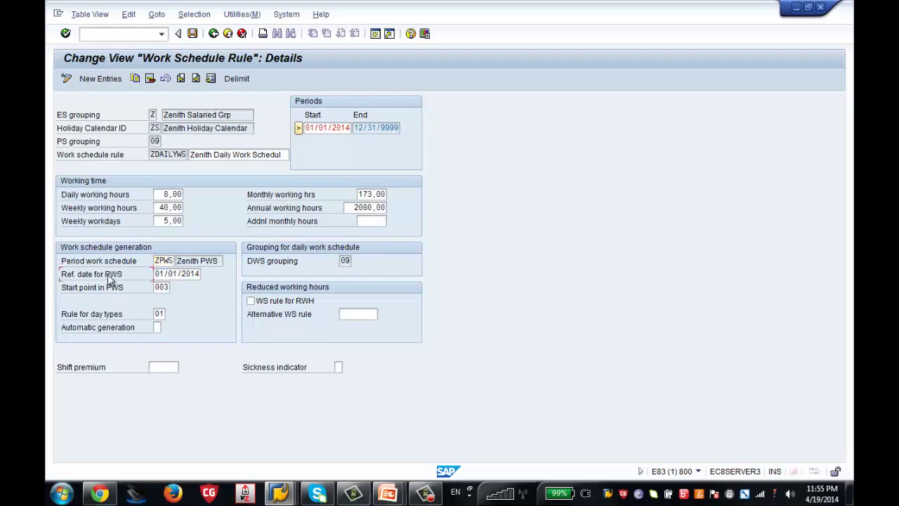
left_click(167, 274)
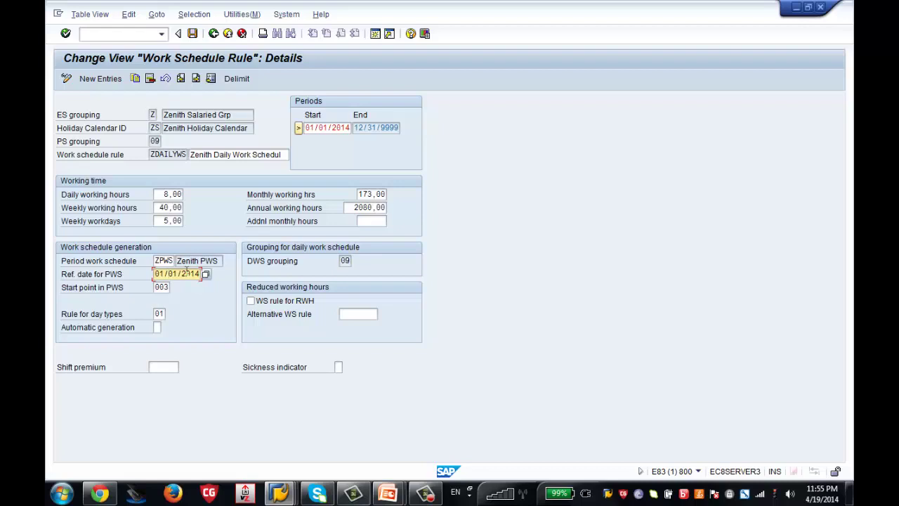
left_click_drag(155, 273, 198, 273)
double_click(169, 287)
- Save the work schedule rule and return to the implementation guide
left_click(191, 34)
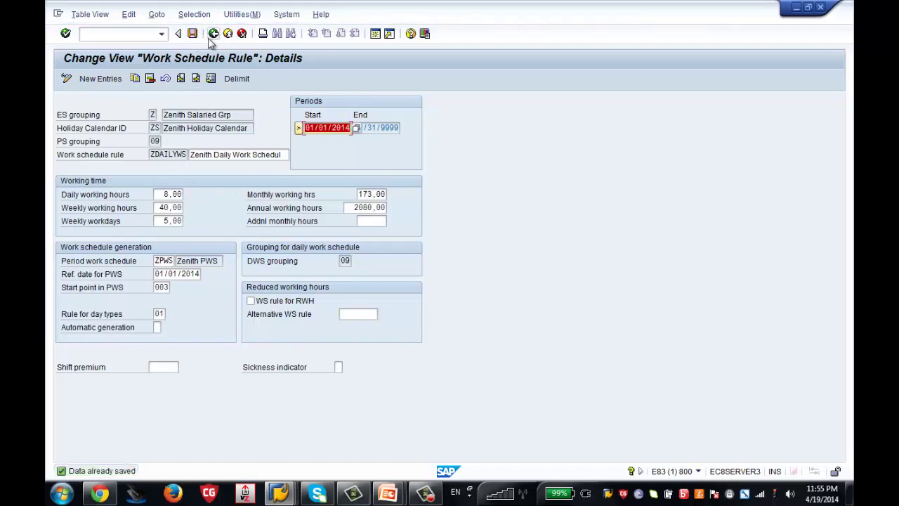
left_click(212, 37)
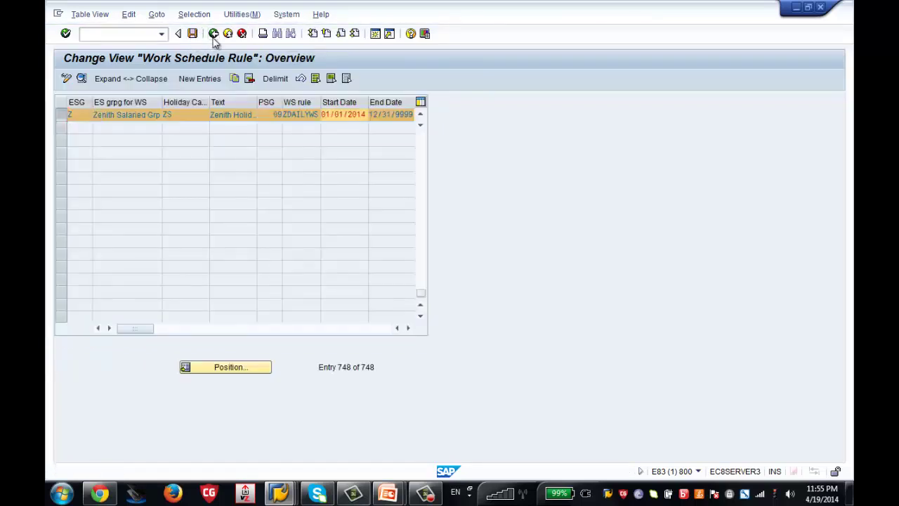
left_click(214, 35)
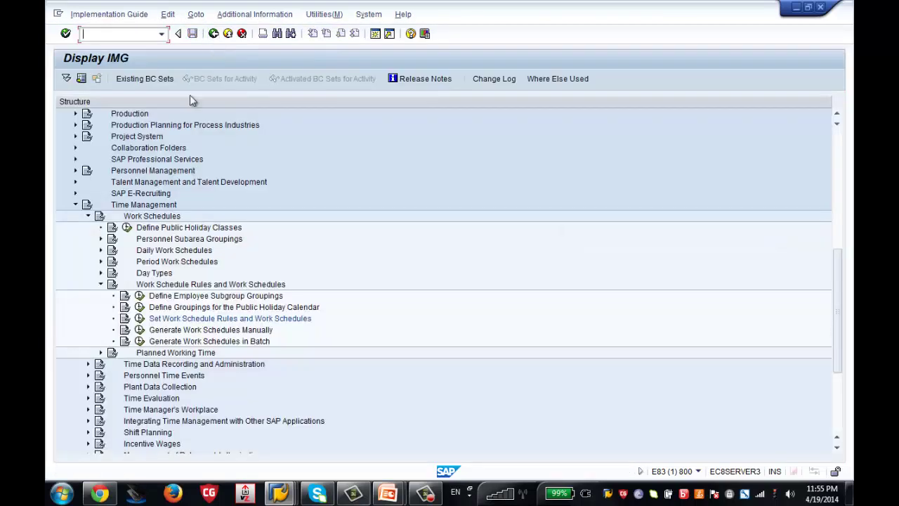
- Open the Generate Work Schedules Manually activity and clear its preset groupings, holiday calendar, work schedule rule and period values
left_click(140, 330)
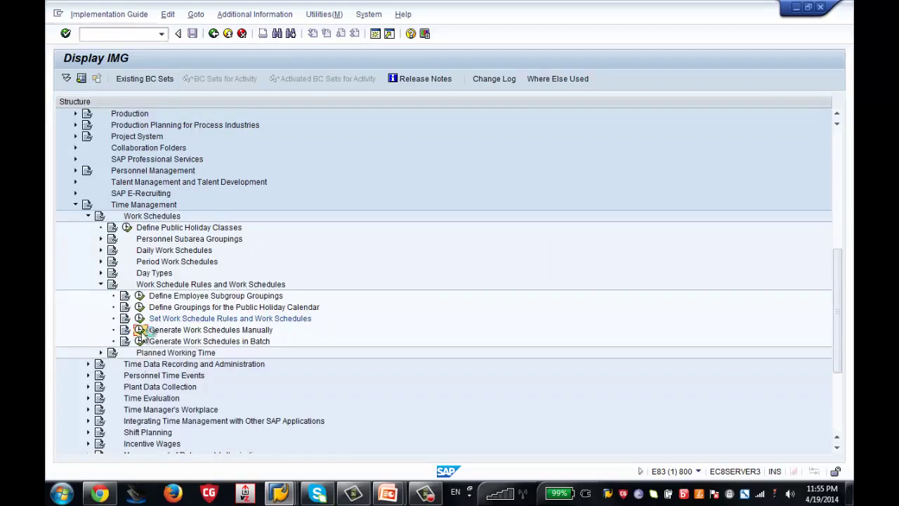
key("Delete")
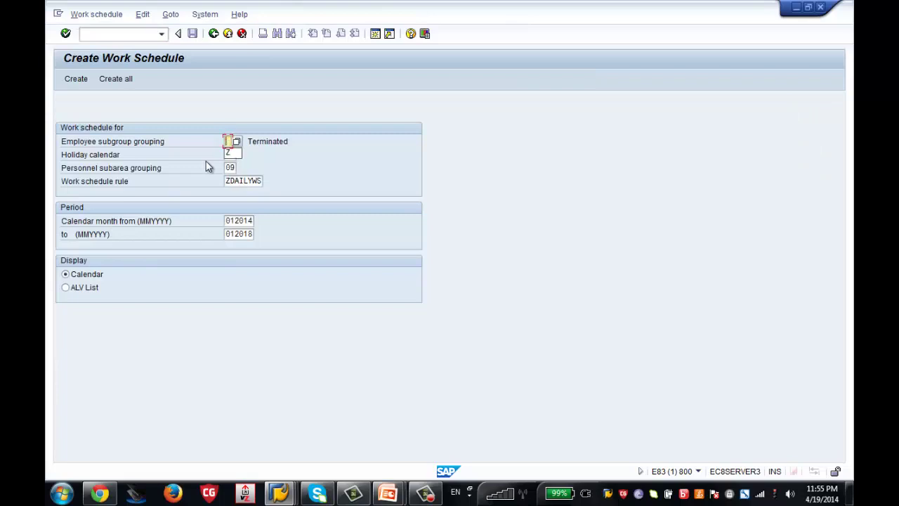
key("Tab")
key("Delete")
key("Tab")
key("Delete")
key("Tab")
key("Delete")
key("Tab")
key("Delete")
key("Tab")
key("Delete")
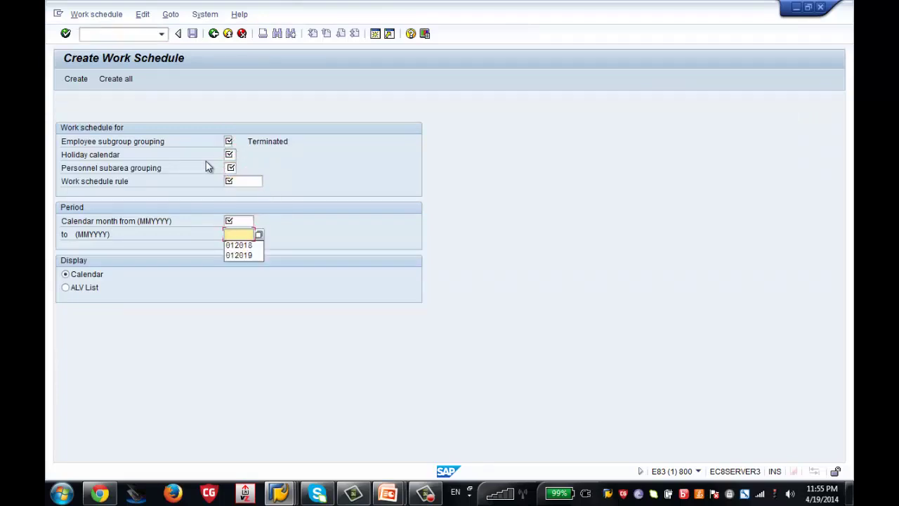
left_click(268, 177)
key("Return")
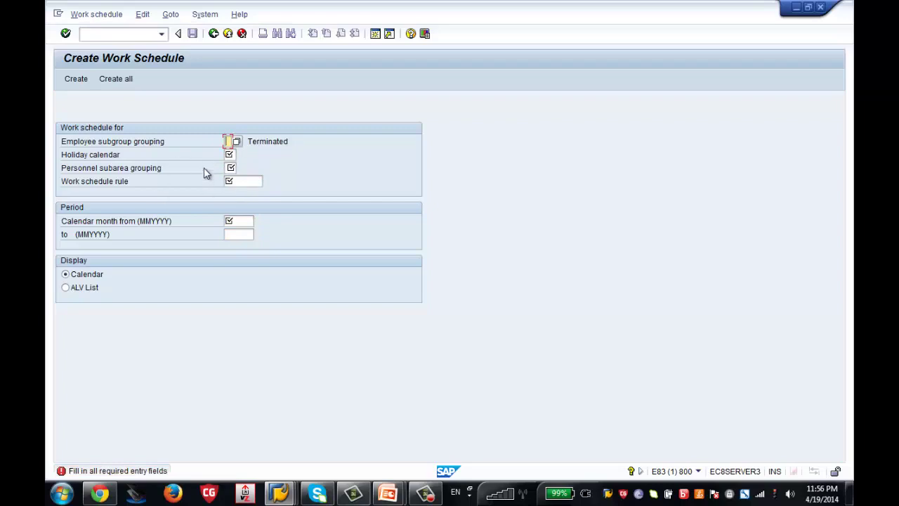
- Set the employee subgroup grouping to Z, the holiday calendar to ZS and the personnel subarea grouping to 09
type("Z")
key("Return")
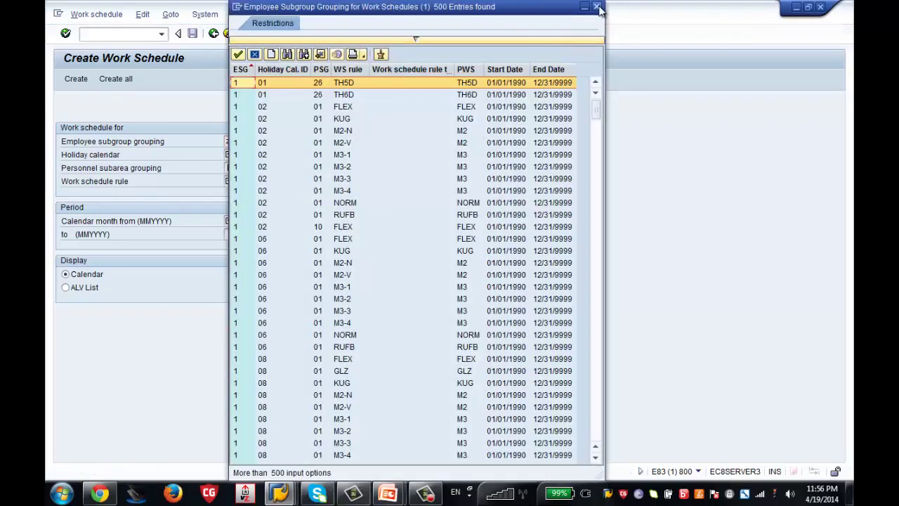
left_click(596, 7)
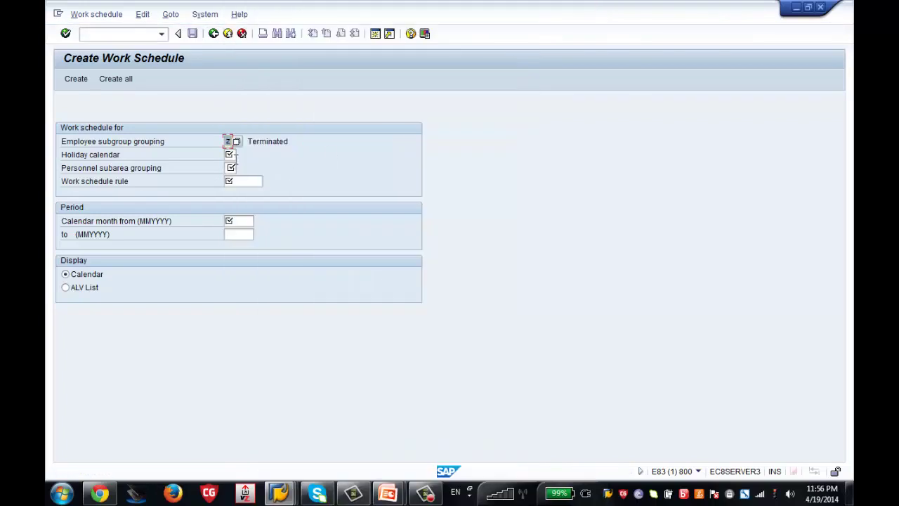
left_click(232, 155)
type("ZS")
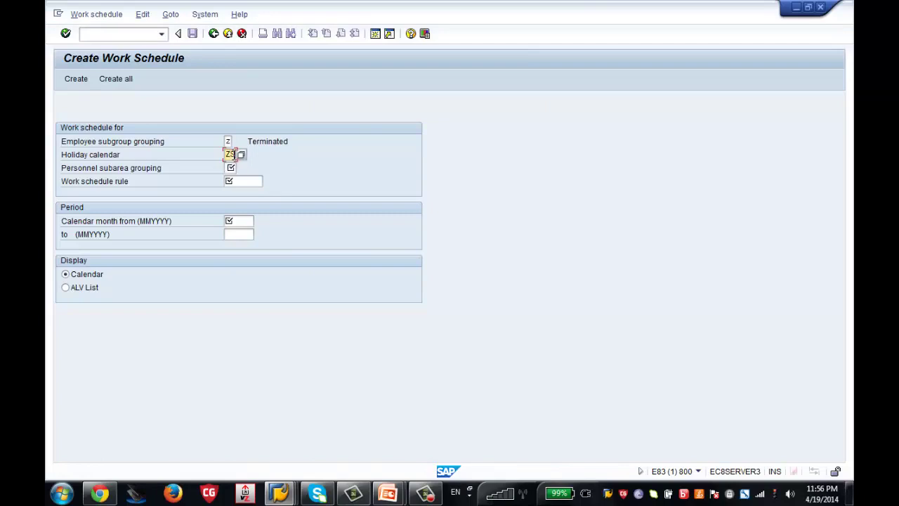
left_click(233, 167)
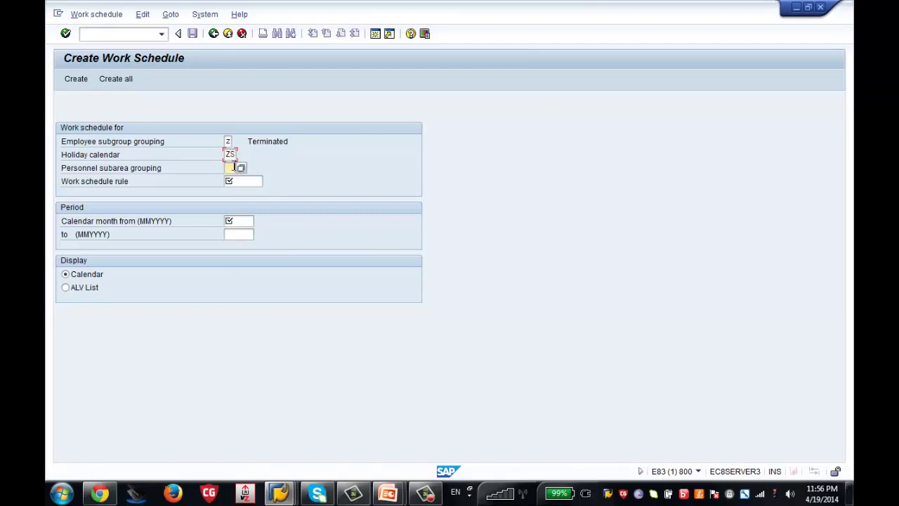
type("09")
- Choose ZDAILYWS as the work schedule rule from the list of possible values
left_click(257, 183)
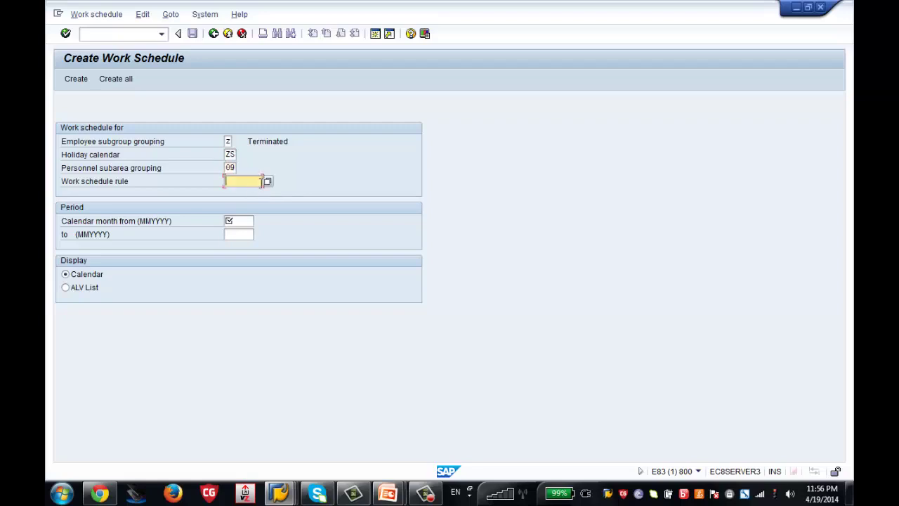
left_click(267, 182)
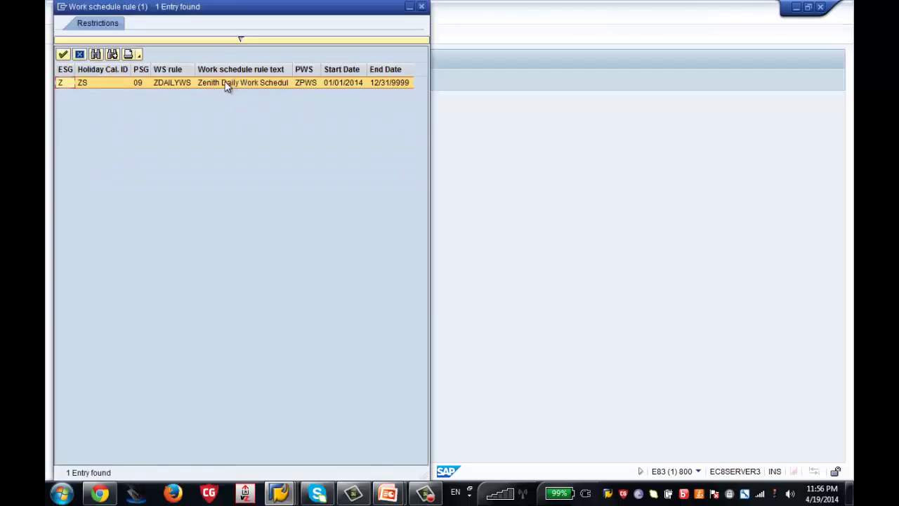
double_click(239, 85)
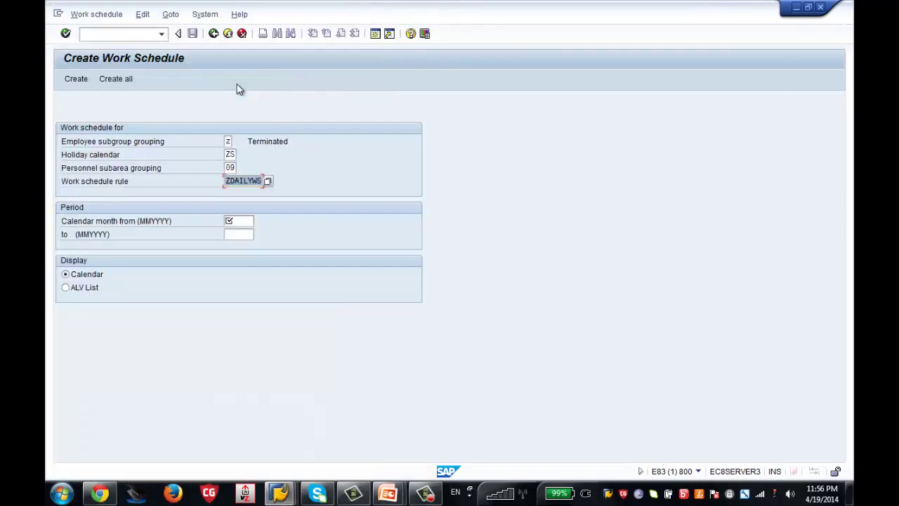
- Set the generation period from calendar month 012014 to 012015
left_click(239, 222)
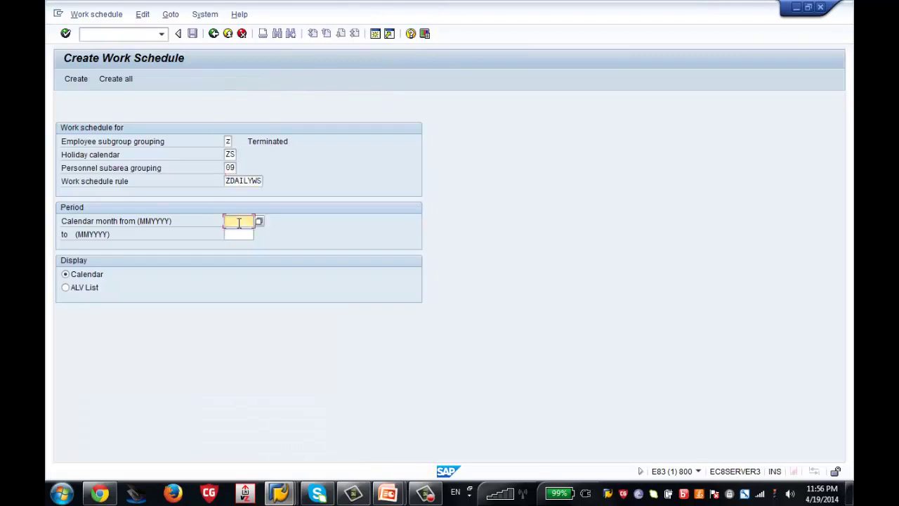
type("0")
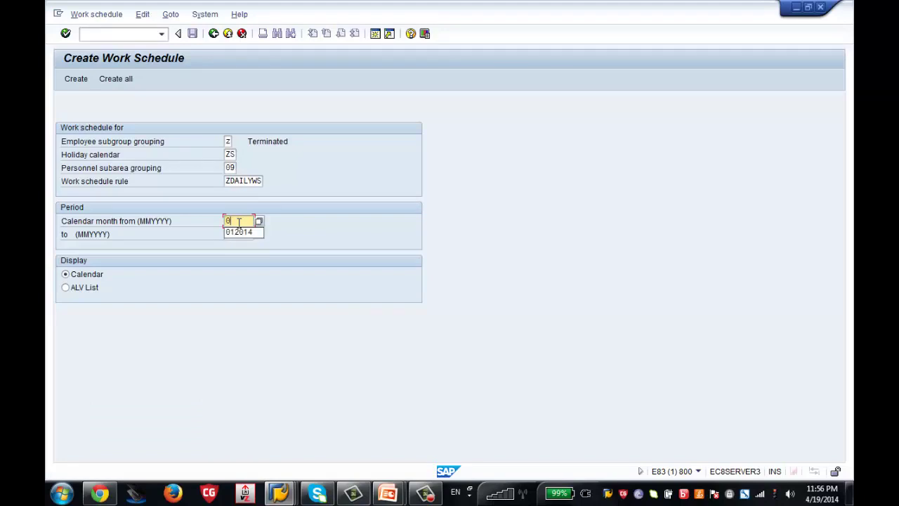
type("12014")
key("Tab")
type("012015")
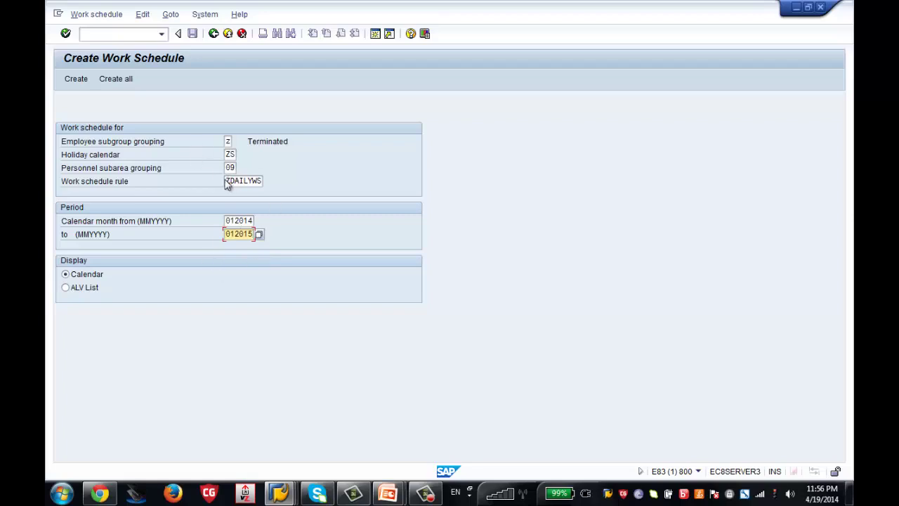
- Generate the work schedules for the whole entered period with Create all and return to the implementation guide
left_click(115, 78)
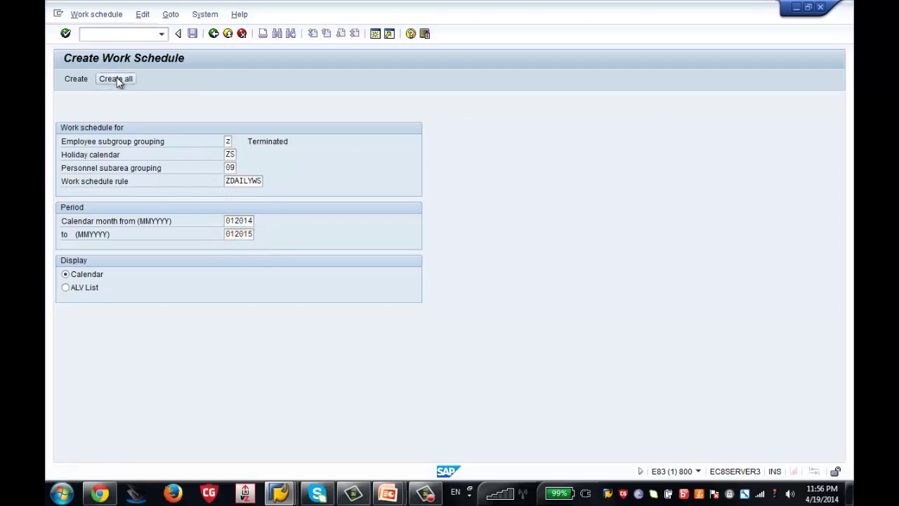
key("Return")
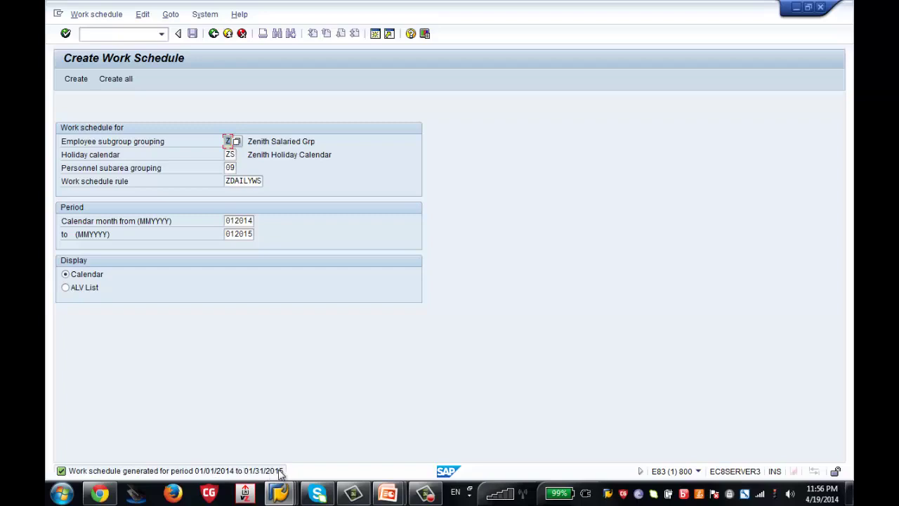
left_click(214, 34)
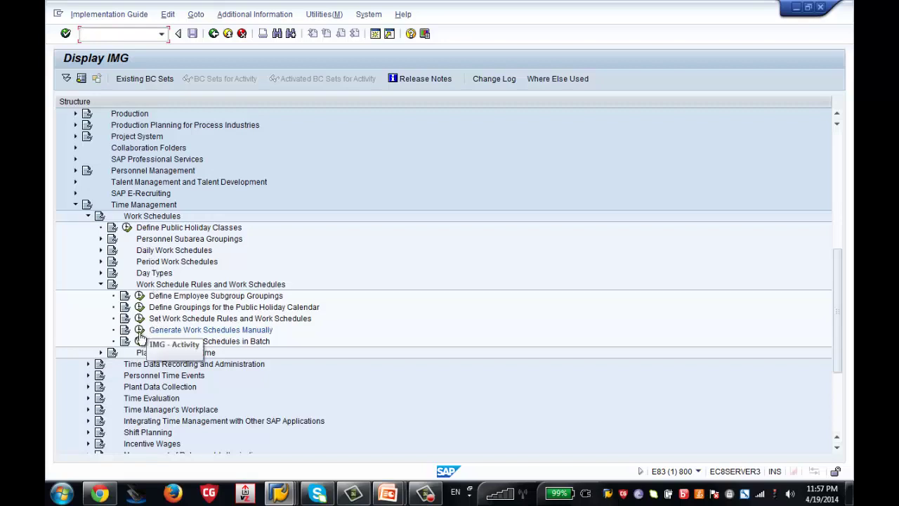
left_click(201, 241)
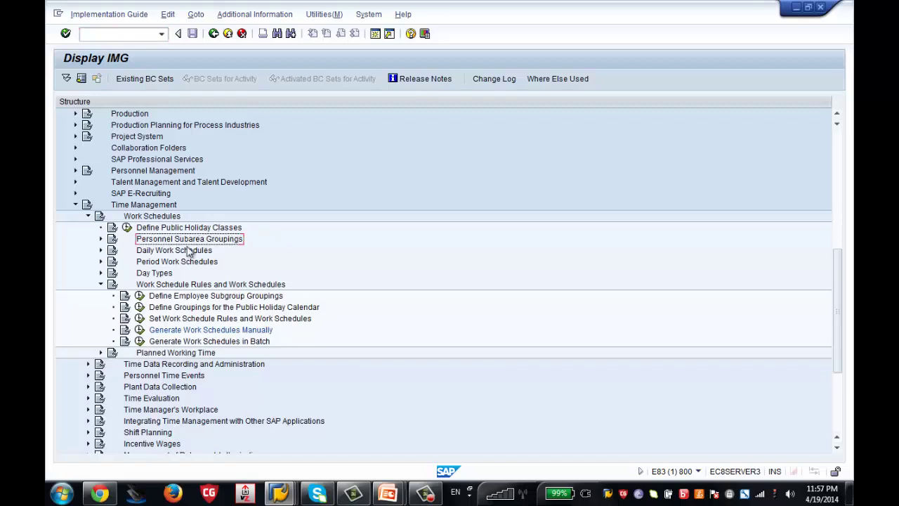
left_click(188, 251)
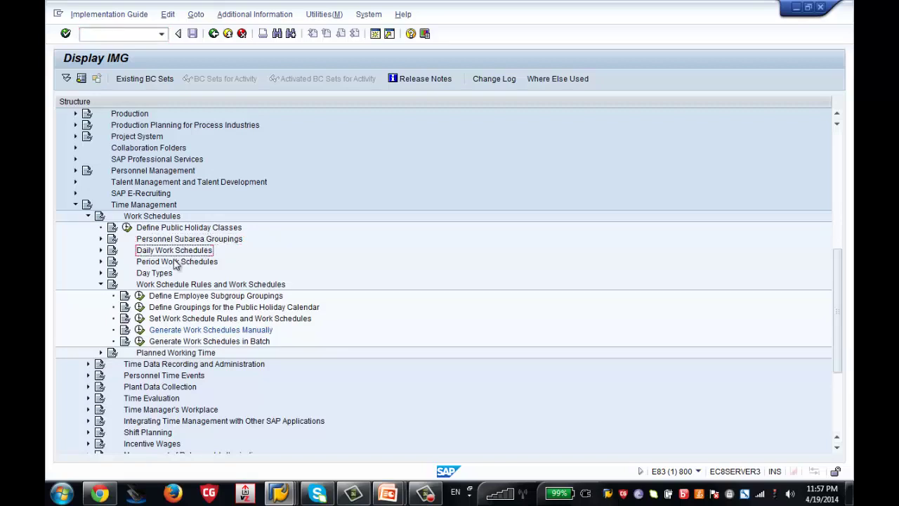
left_click(175, 262)
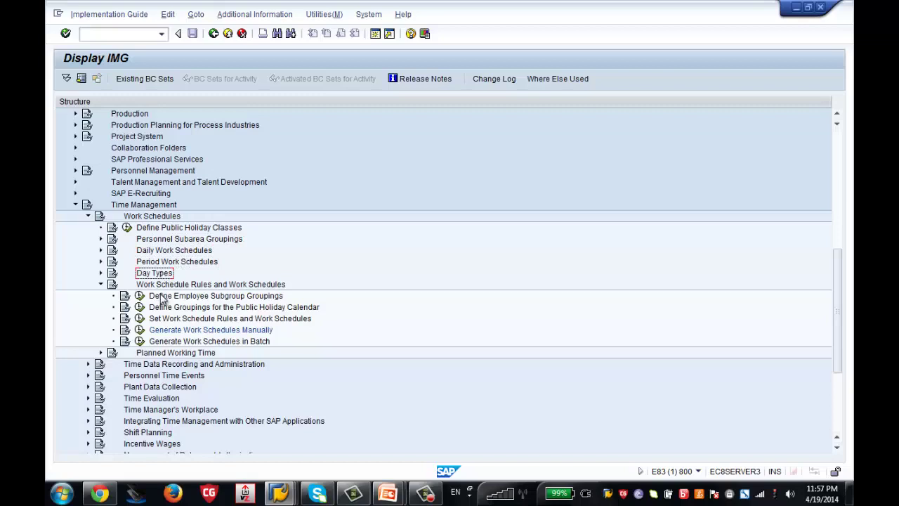